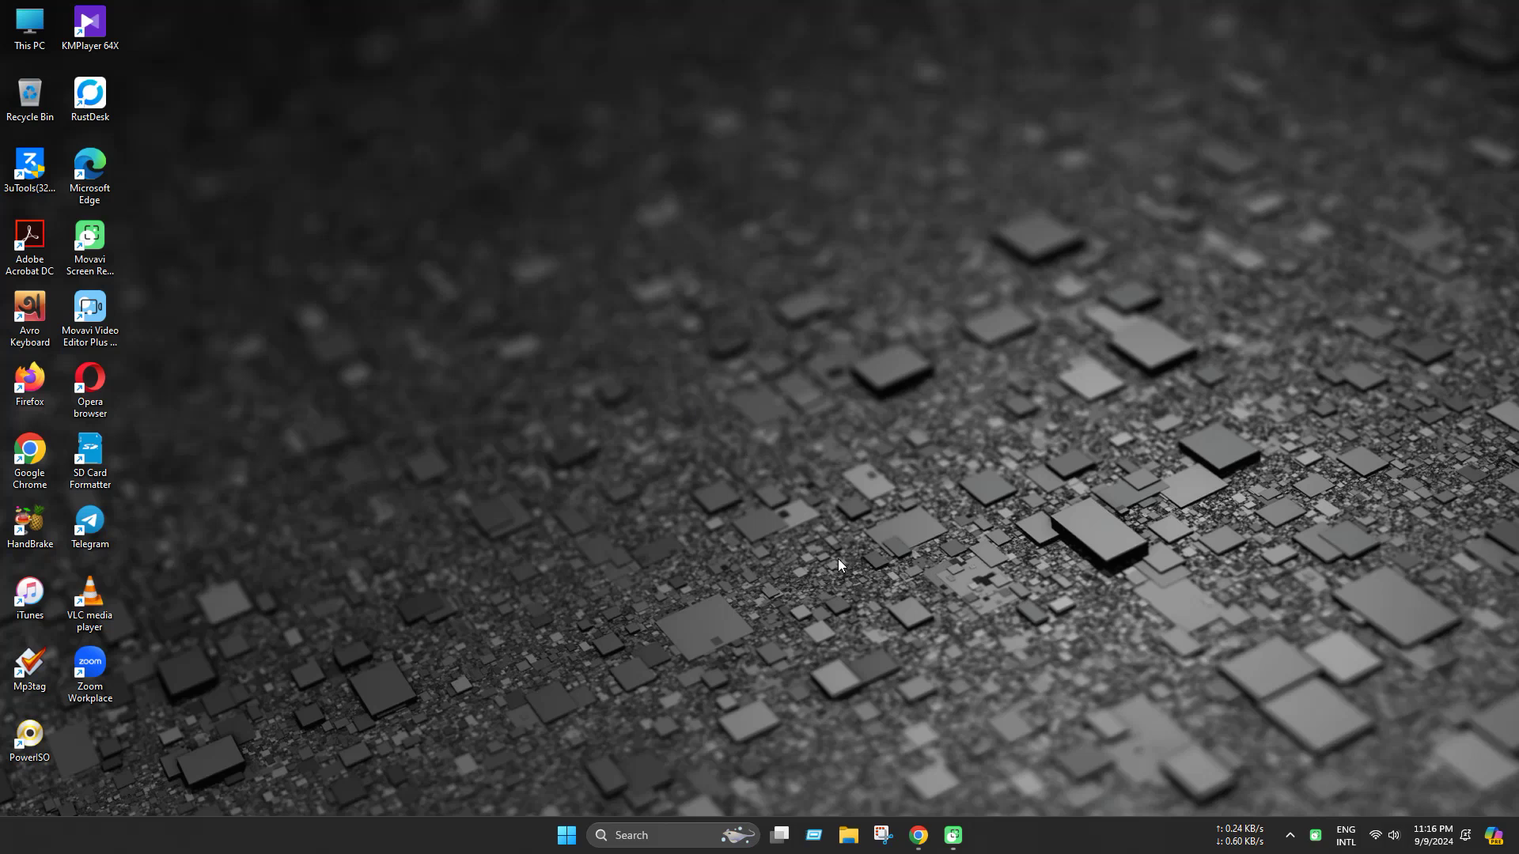
Step: Return to the Brother DCP-T220 downloads page and confirm Windows 11 as the operating system
left_click(917, 836)
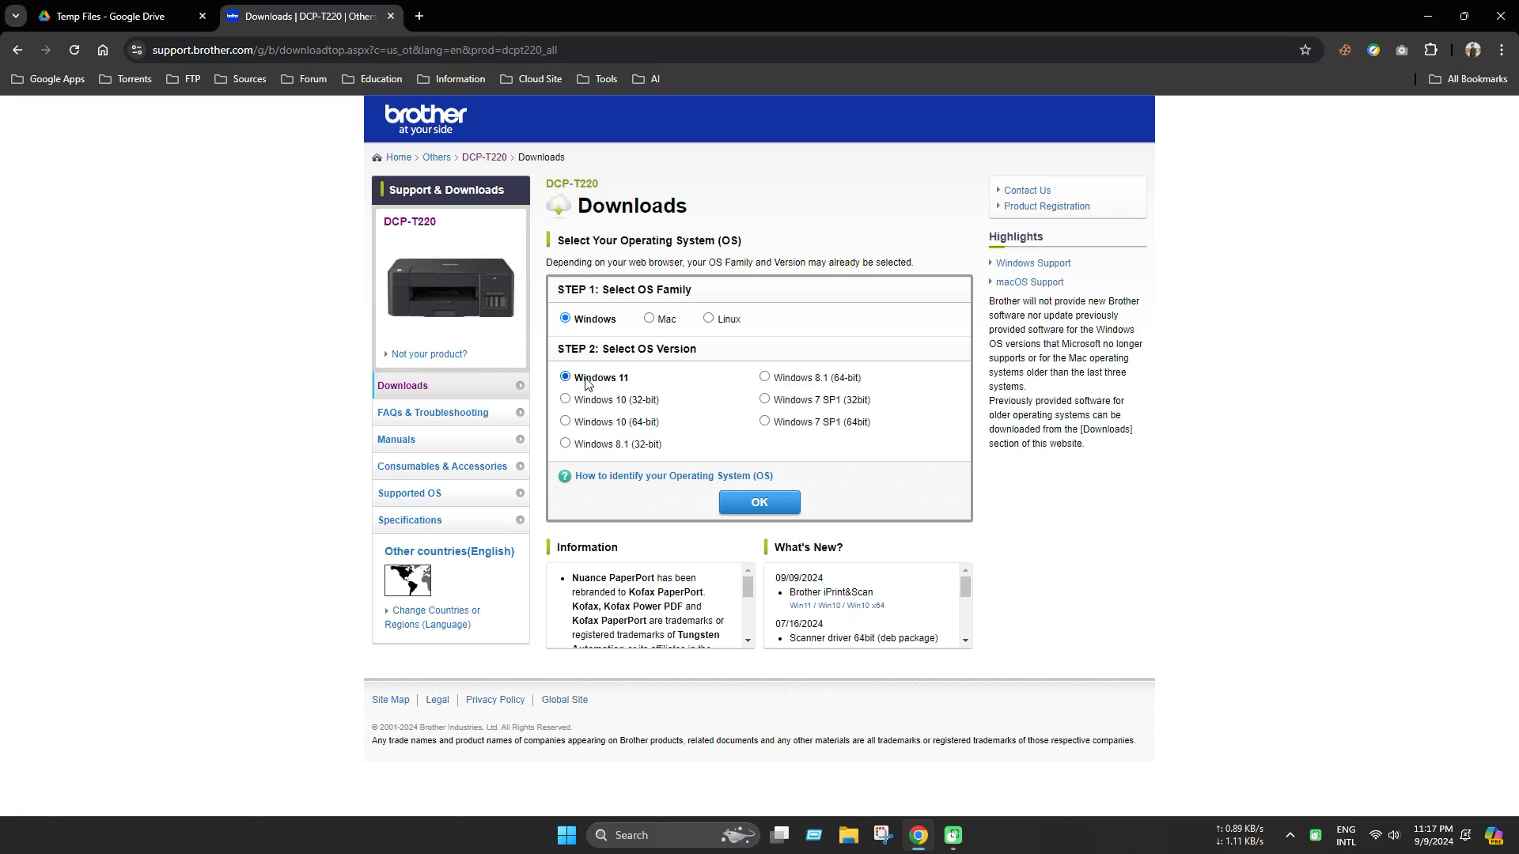
left_click(762, 504)
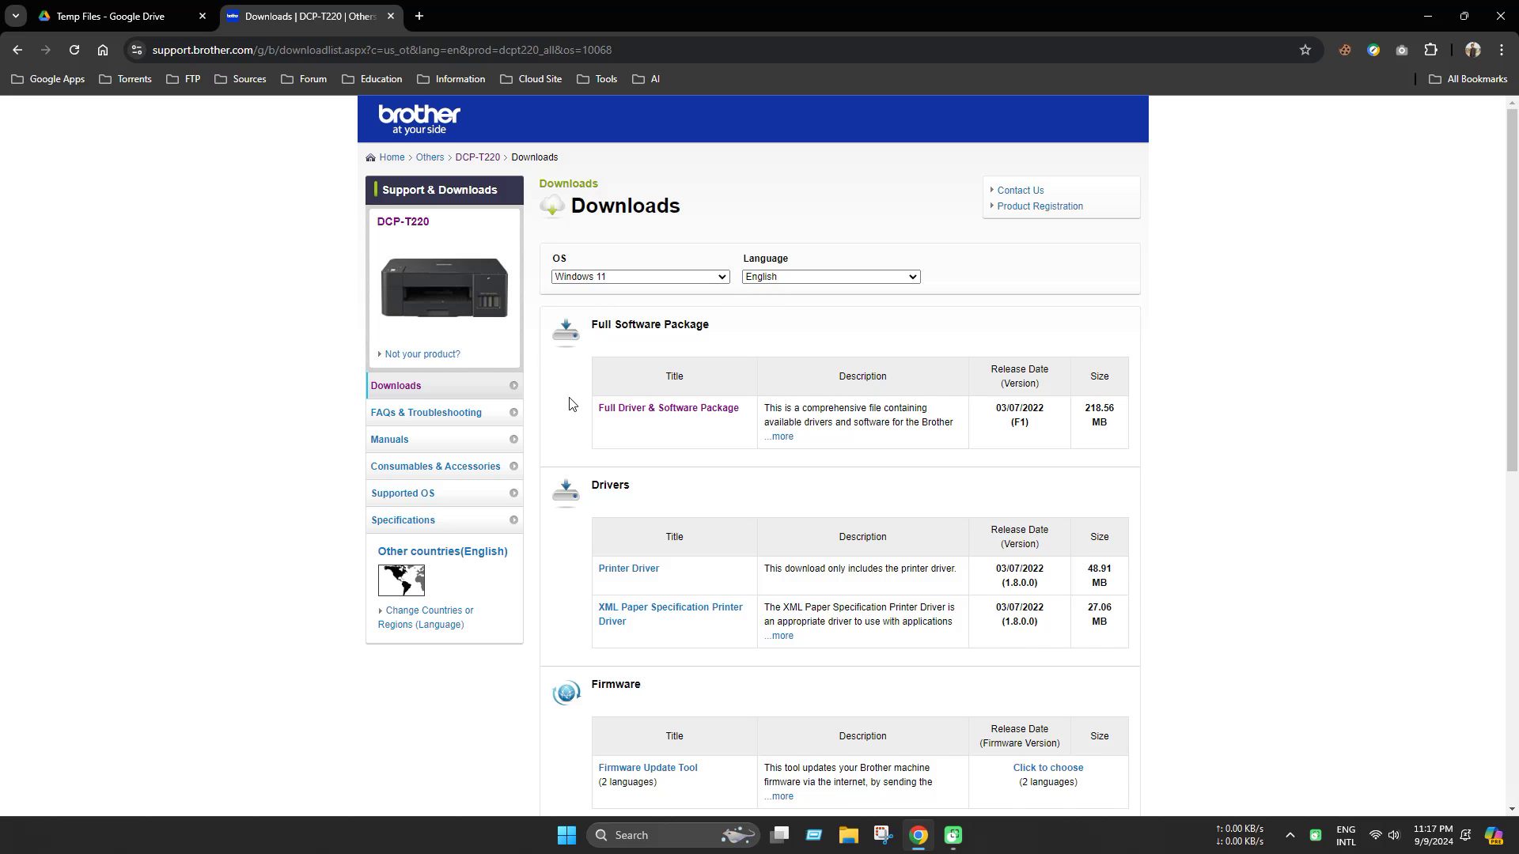
scroll(581, 338, "down", 2)
scroll(578, 334, "down", 1)
scroll(573, 329, "down", 1)
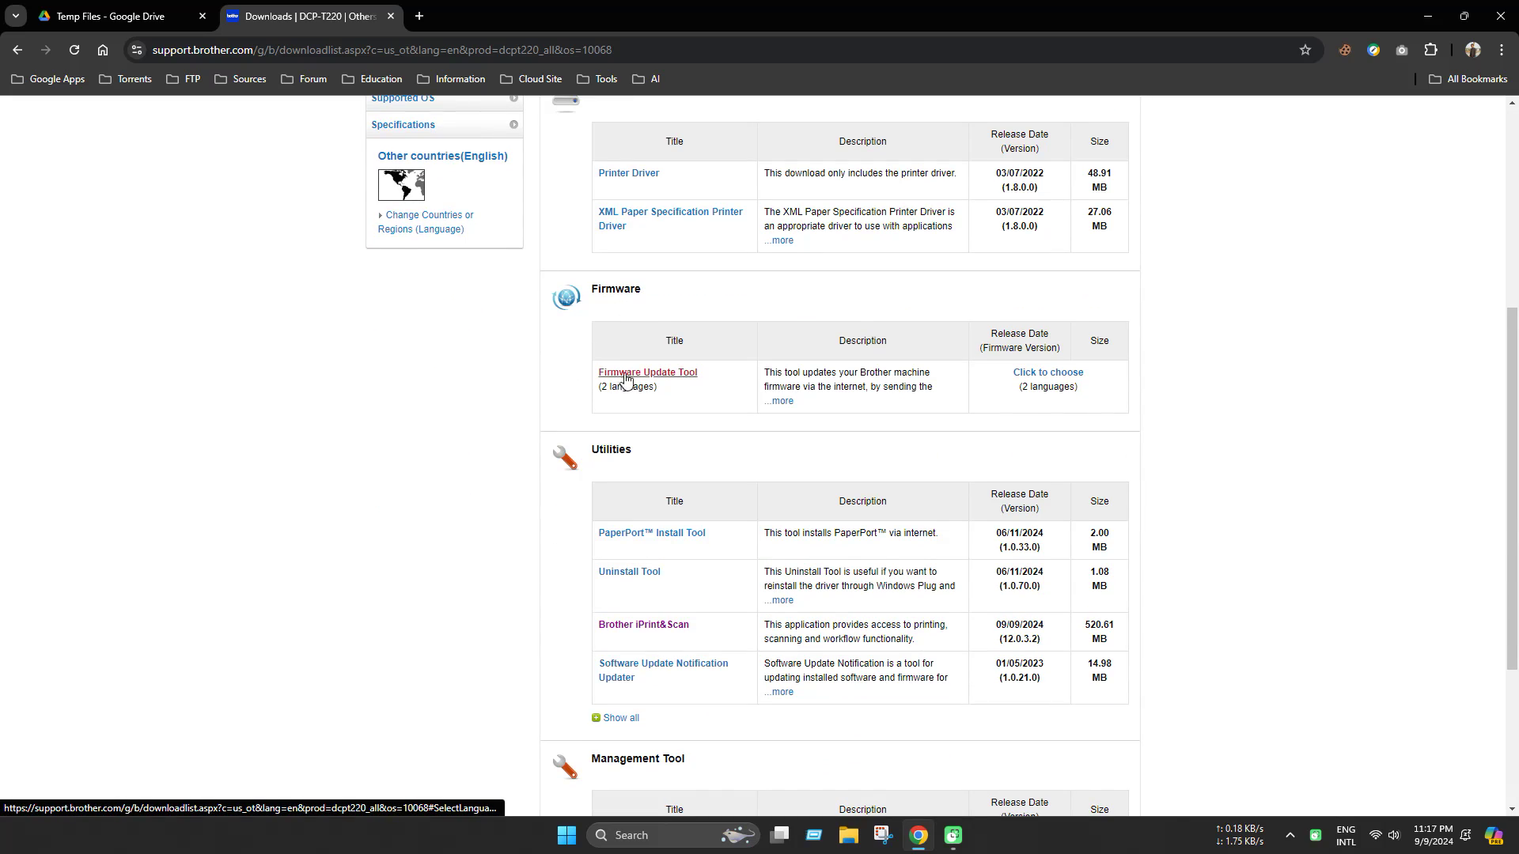
Step: Start downloading the English Firmware Update Tool (BrMain4903.exe) after agreeing to the EULA
left_click(677, 381)
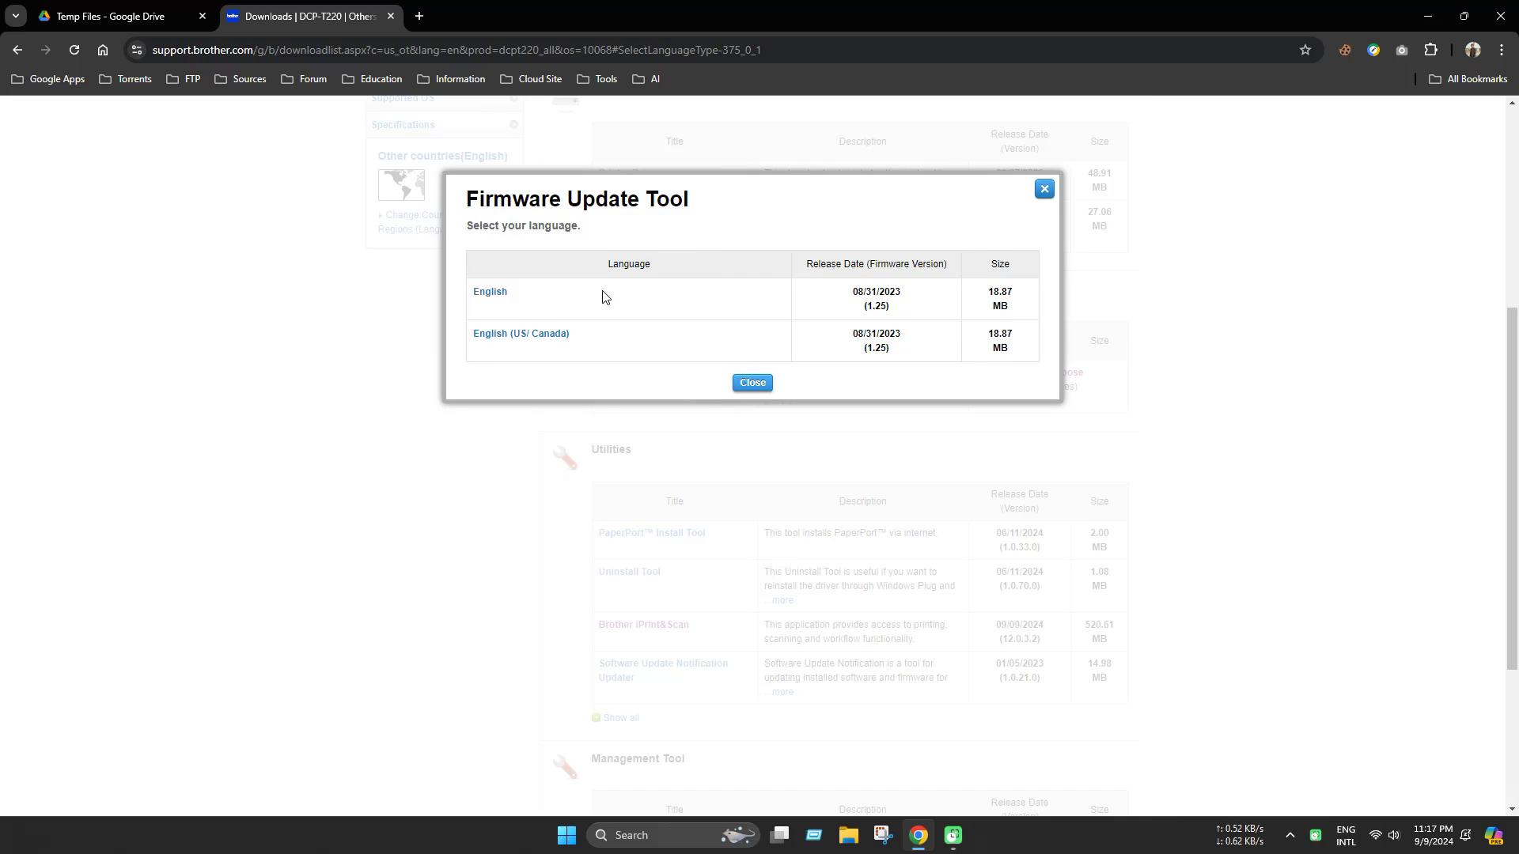
left_click(502, 293)
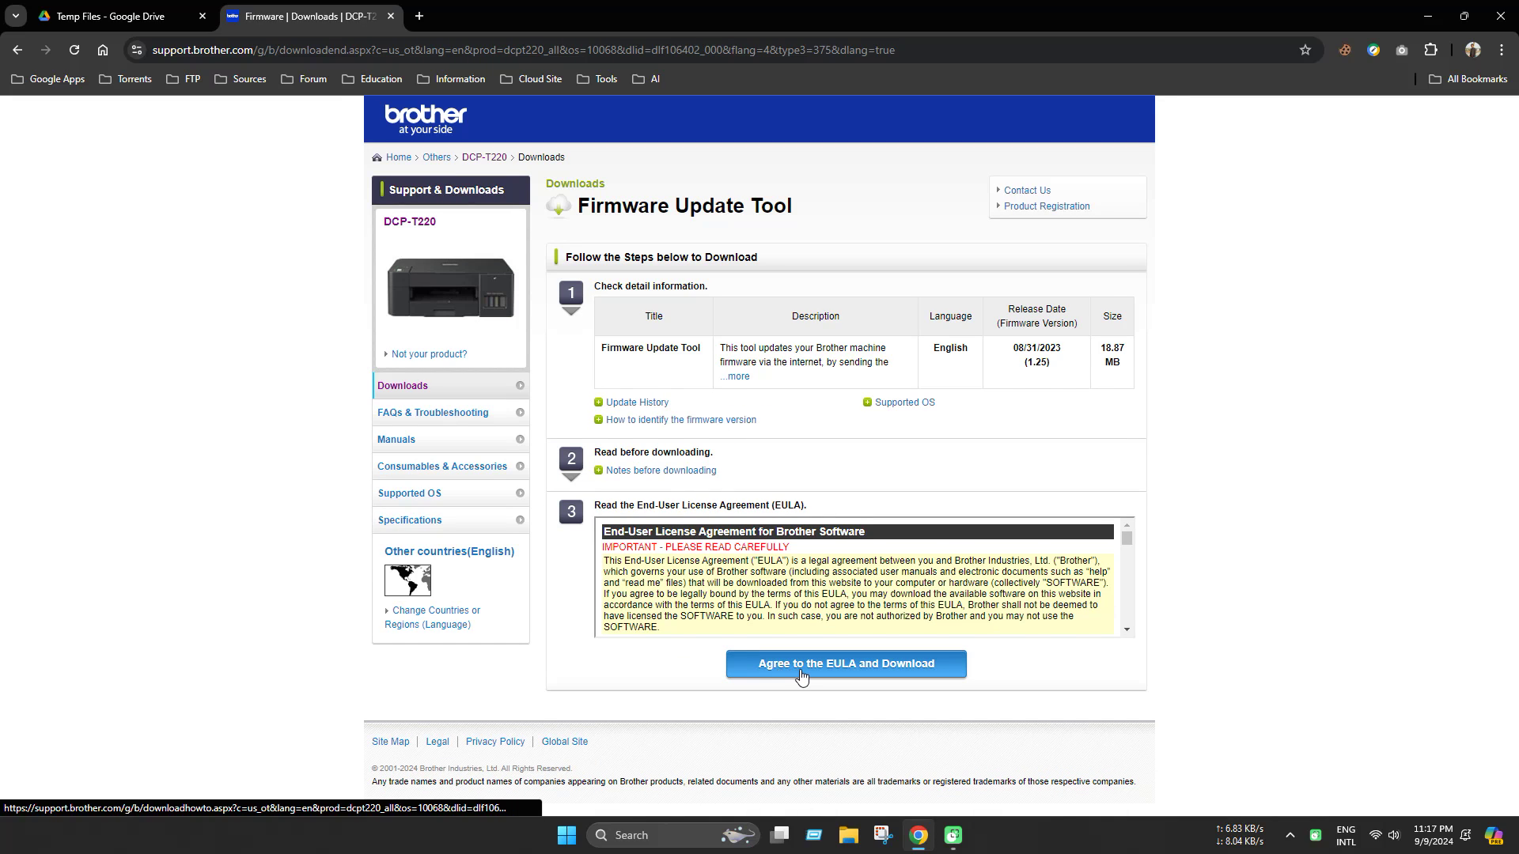
left_click(801, 676)
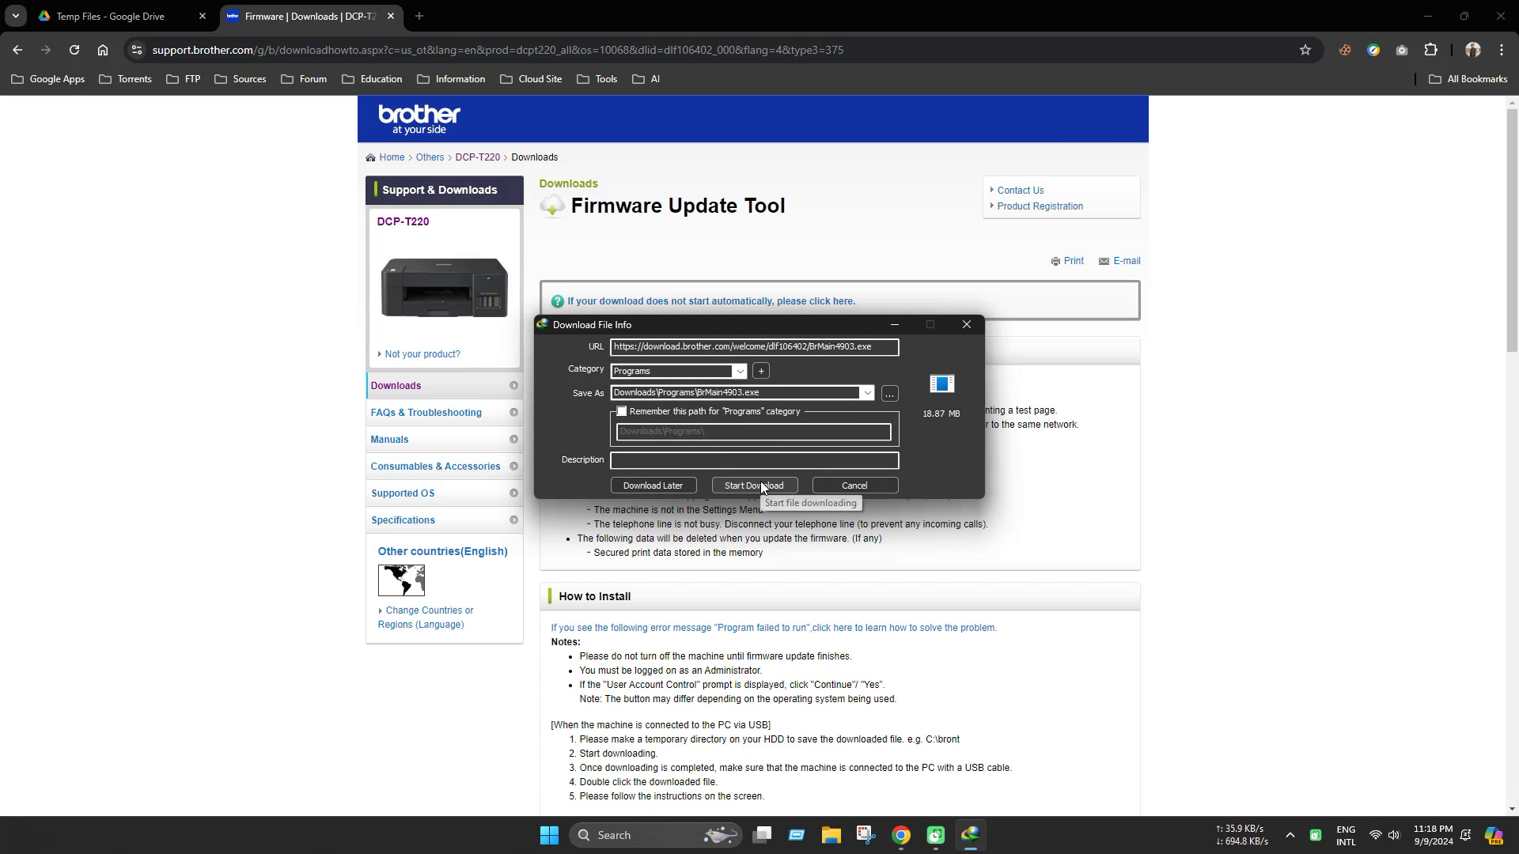
Step: Download BrMain4903.exe with IDM and show it in the Downloads folder
left_click(761, 481)
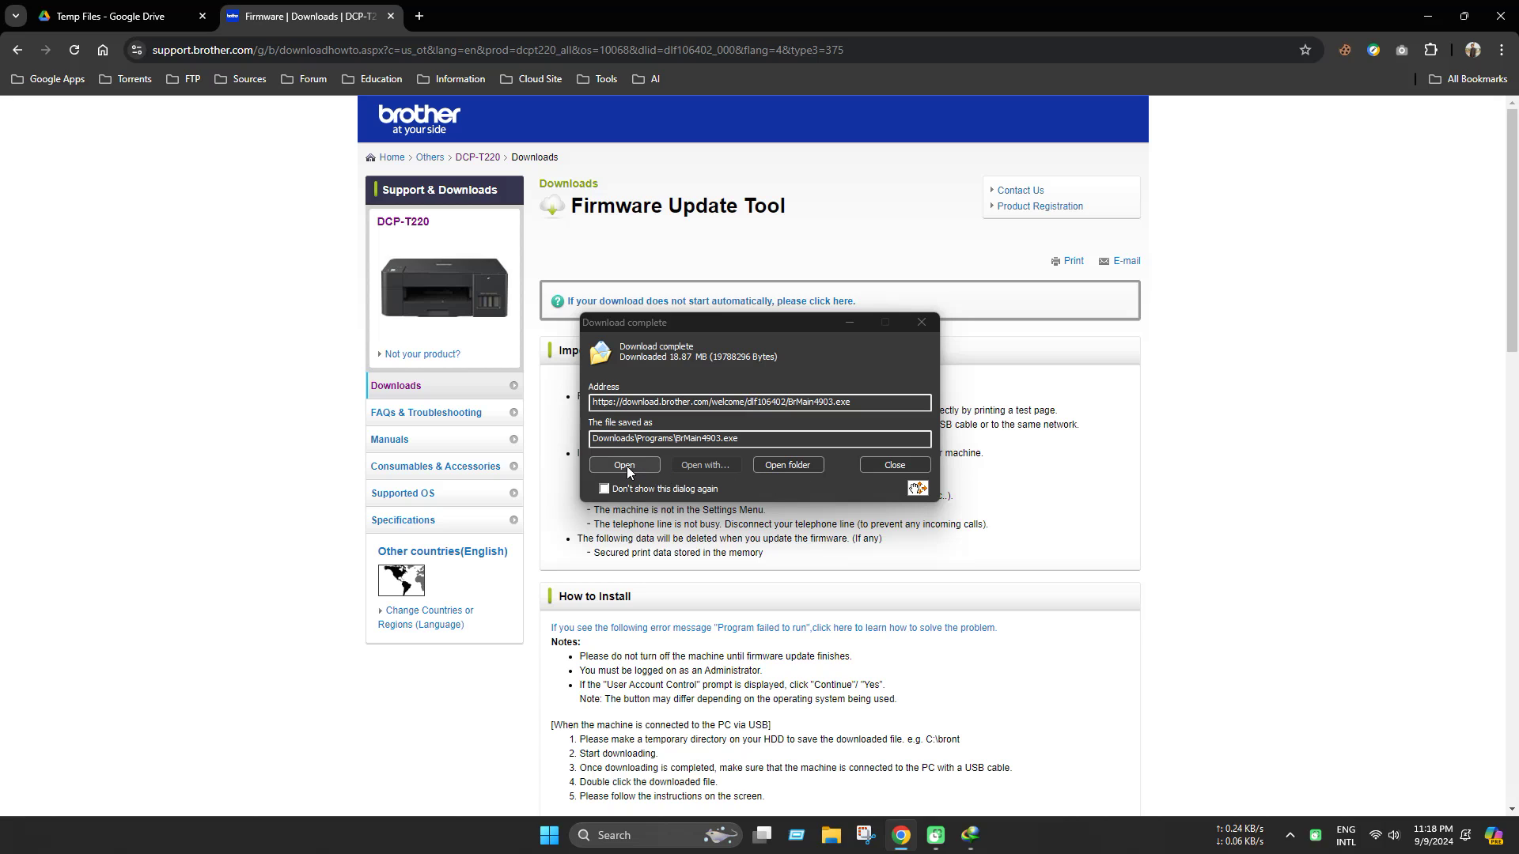
left_click(775, 469)
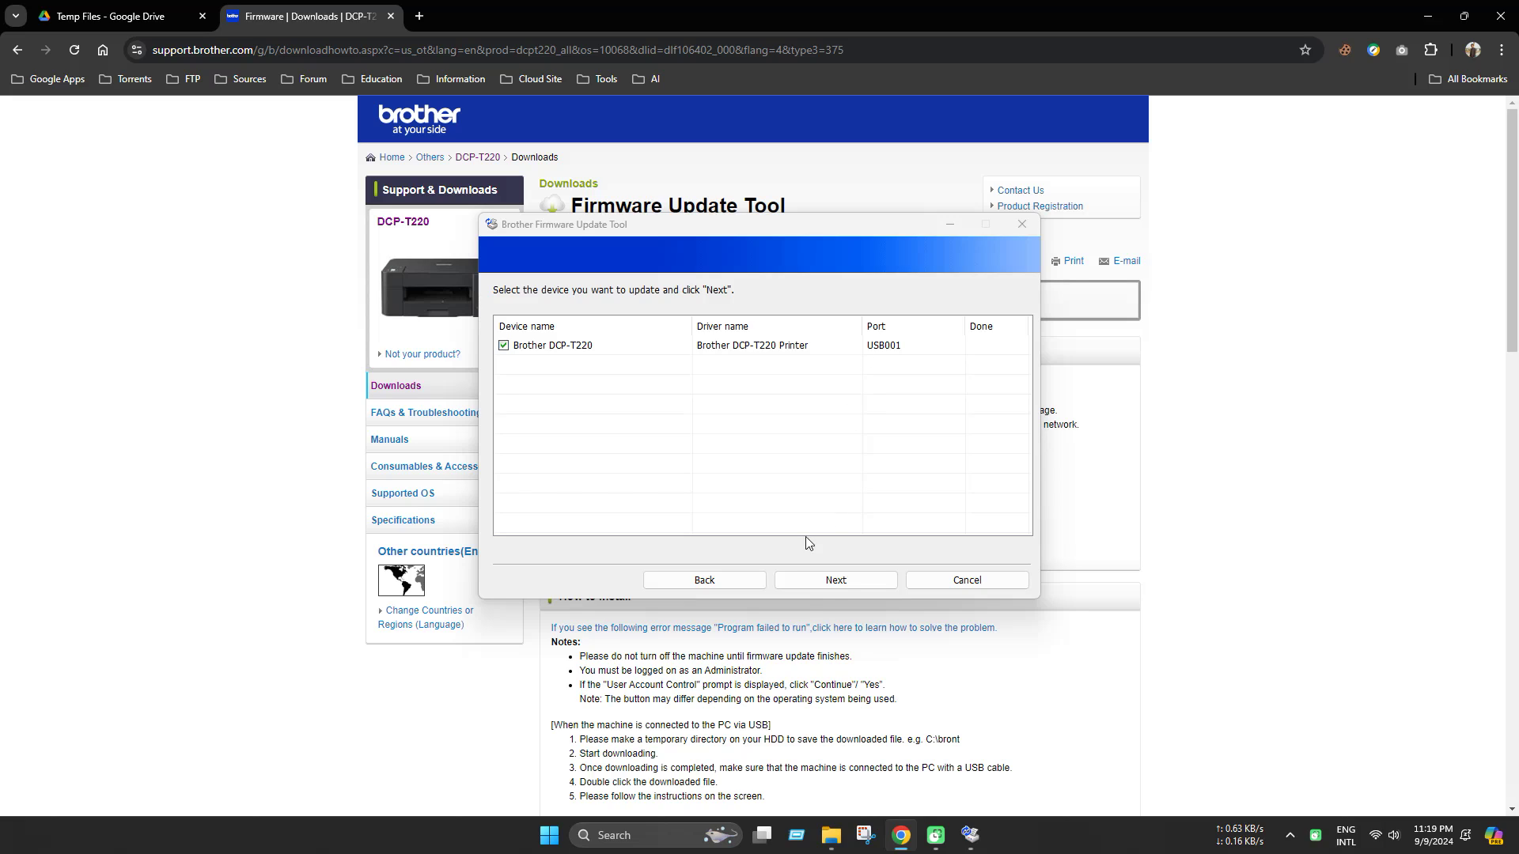
Step: Run the DCP-T220 firmware update through the privacy terms to Completed 100%, then finish with Done
left_click(849, 581)
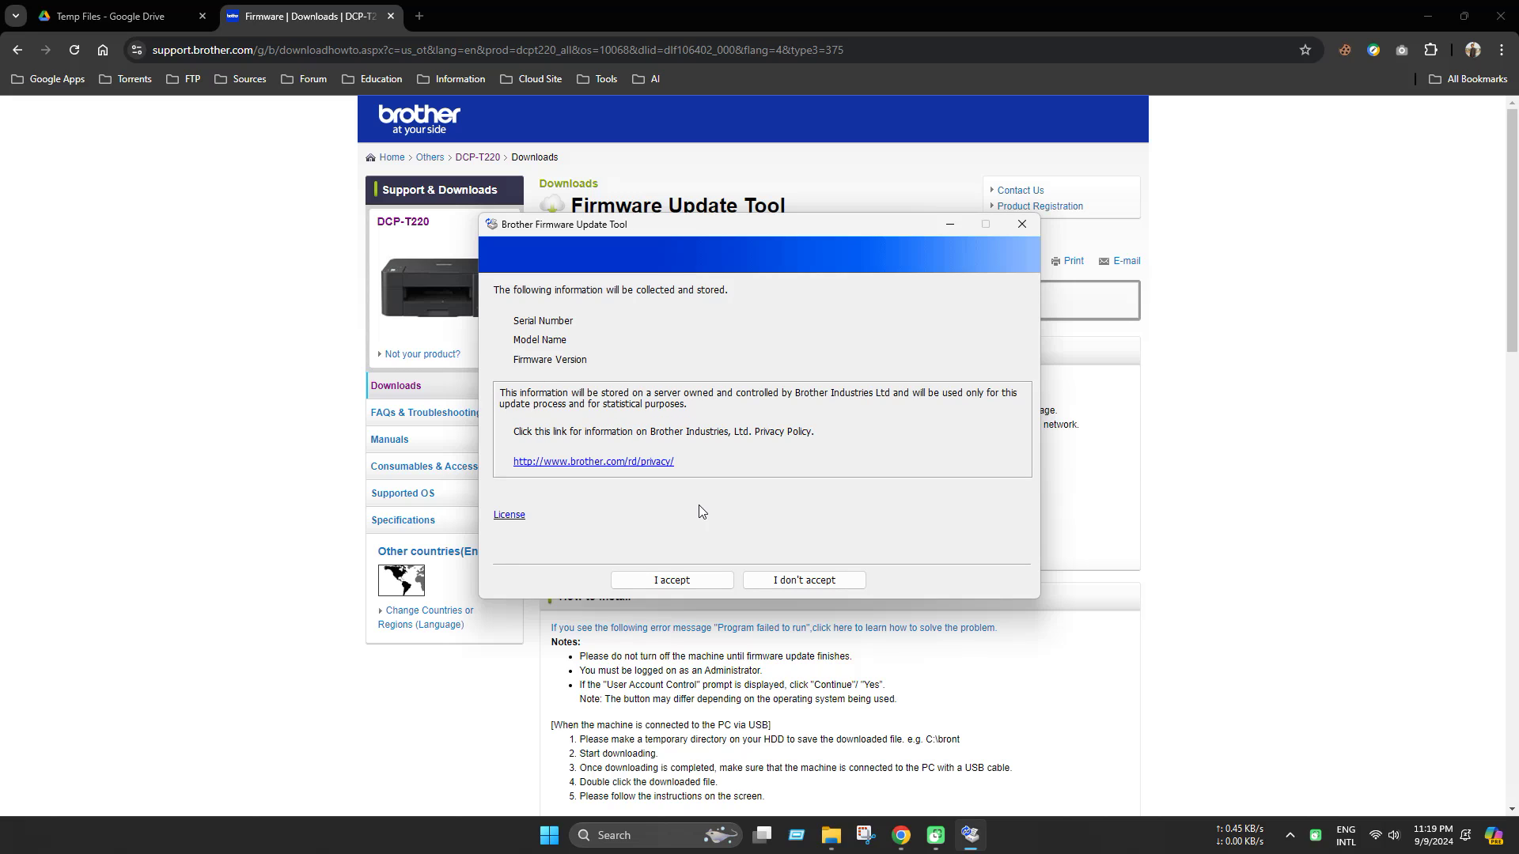
left_click(672, 580)
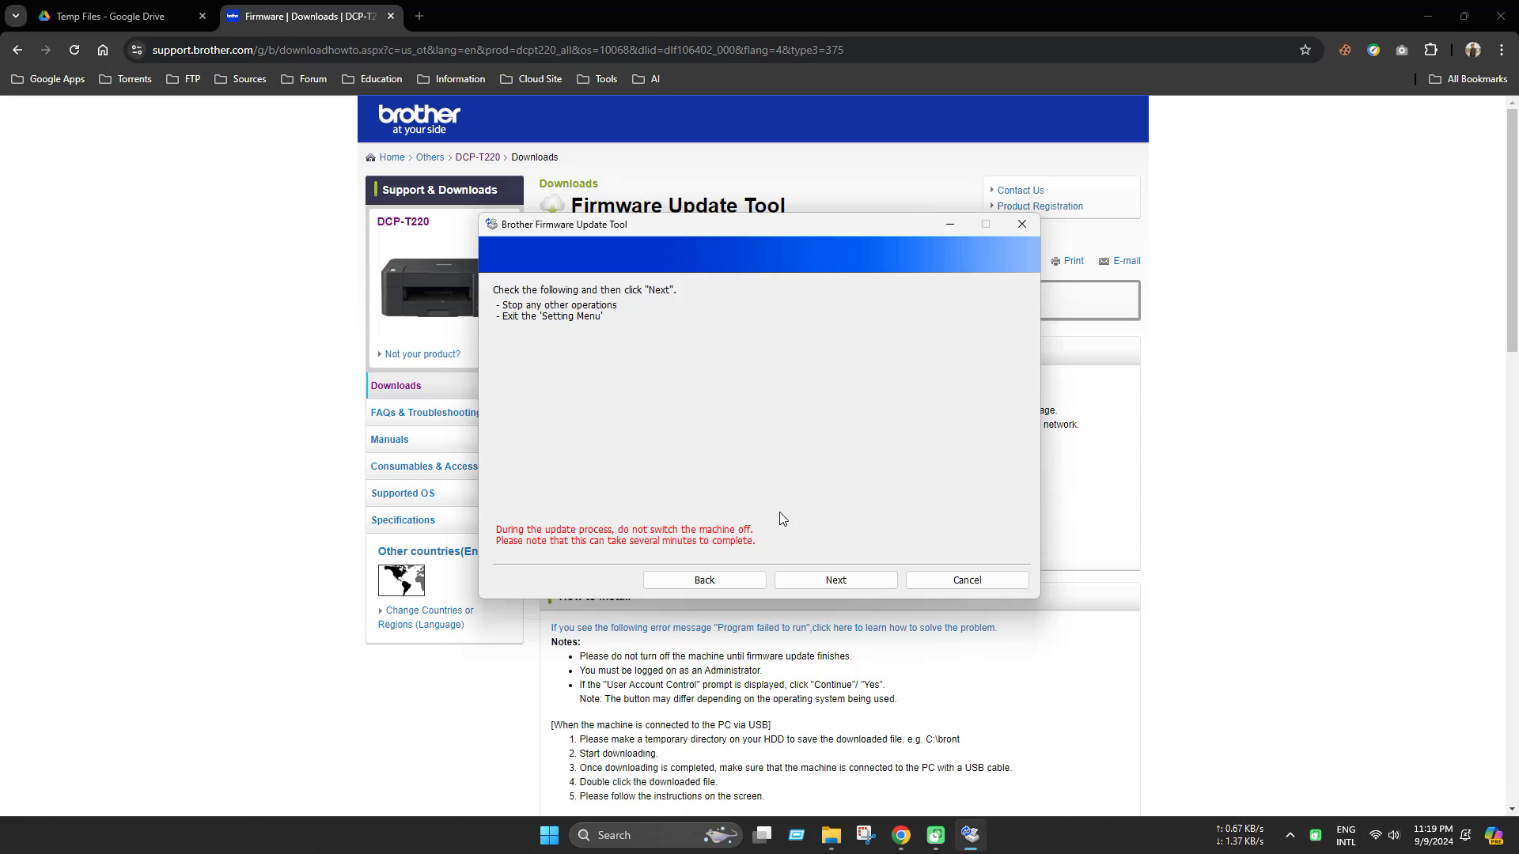
left_click(836, 580)
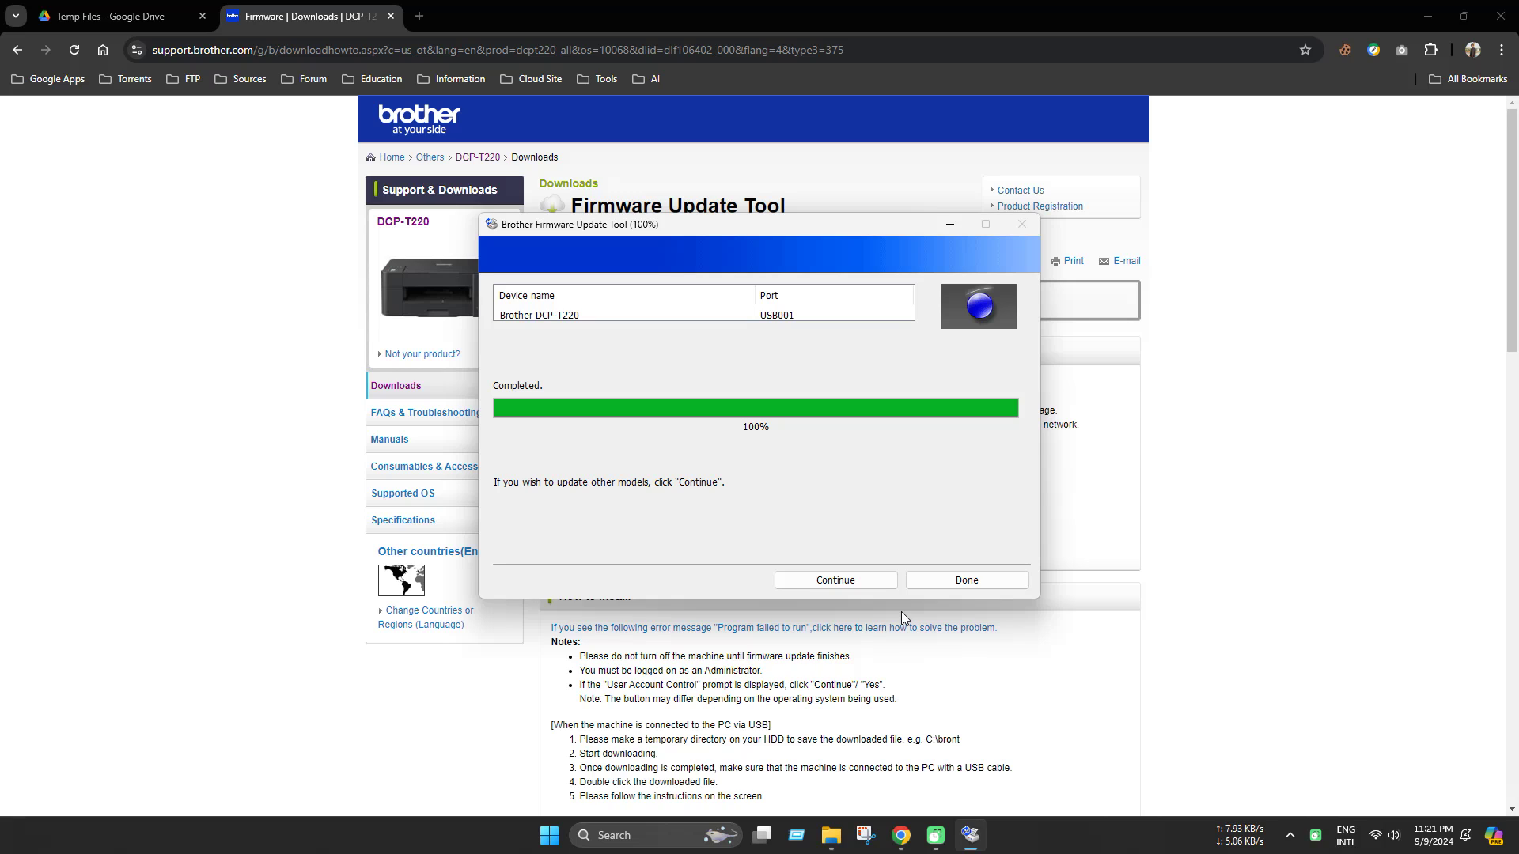
left_click(966, 580)
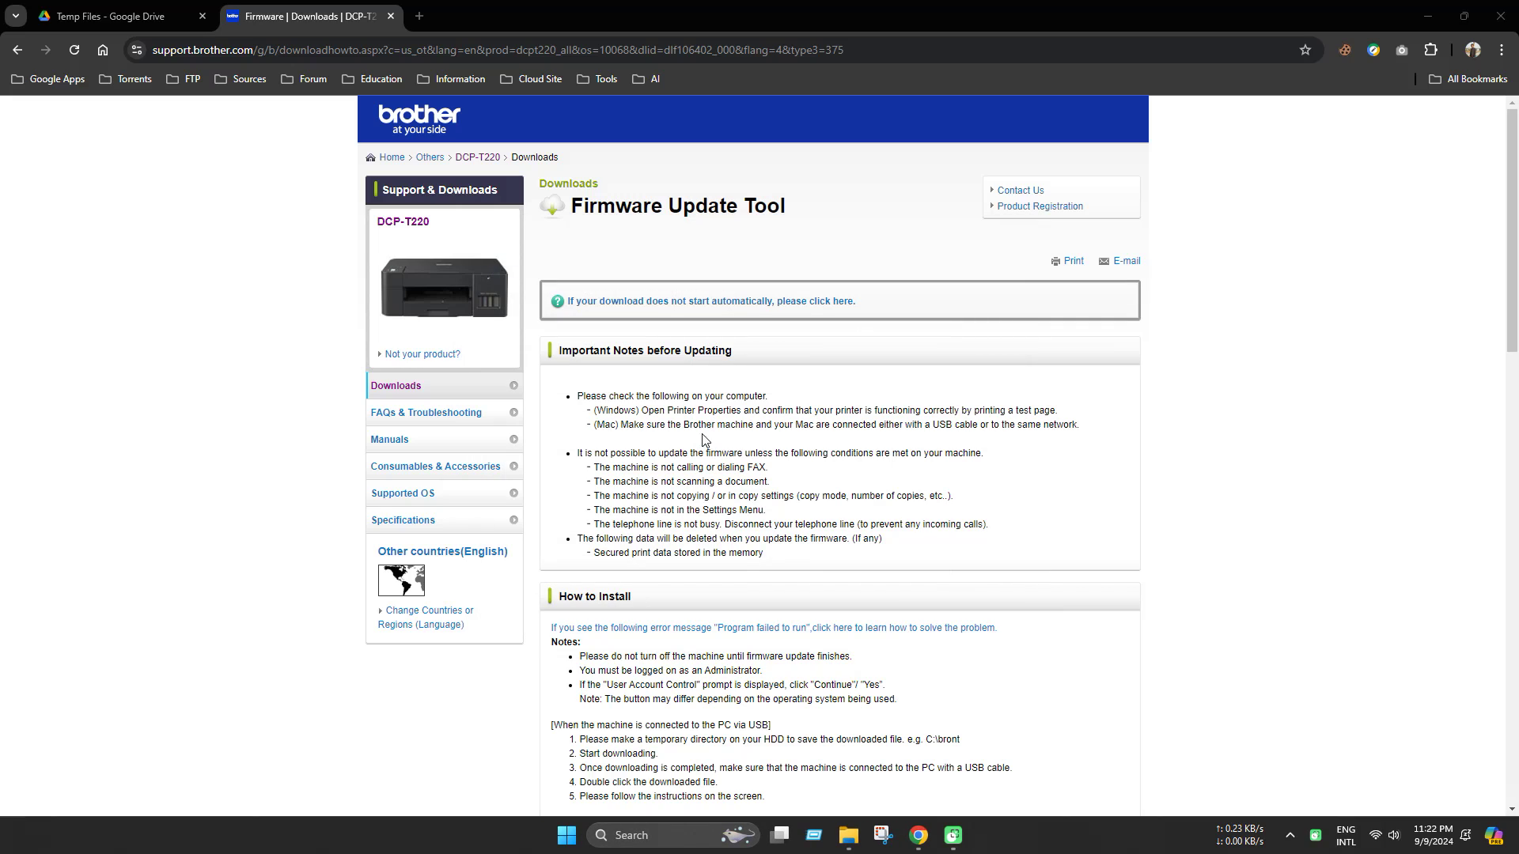